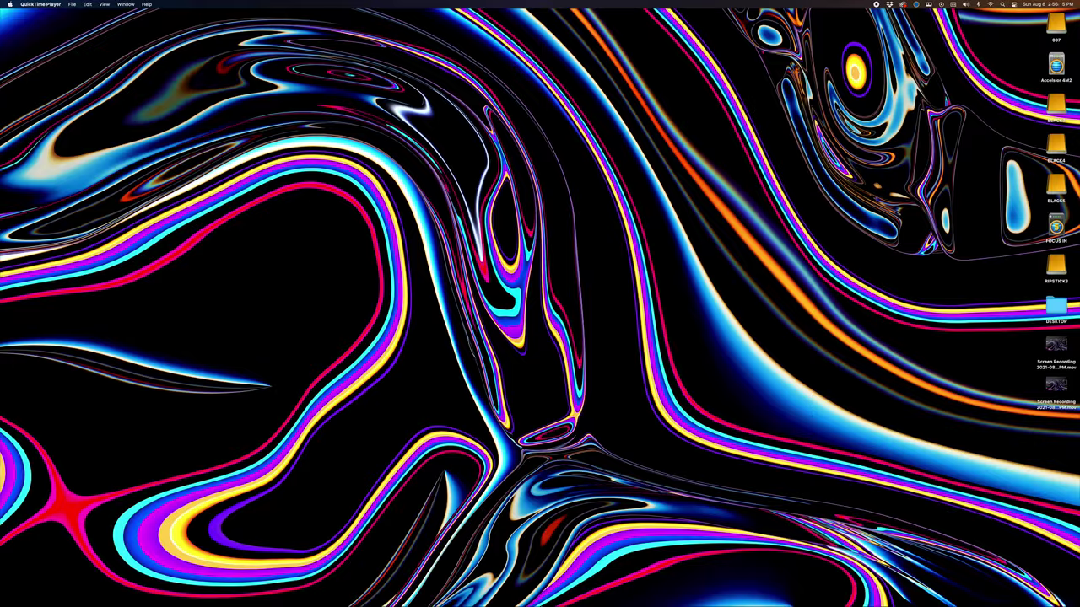
# Launch Freefly Wave full screen at Quarter playback and open the TAMARACK TAKEOVER clip folder
pyautogui.moveTo(495, 600)
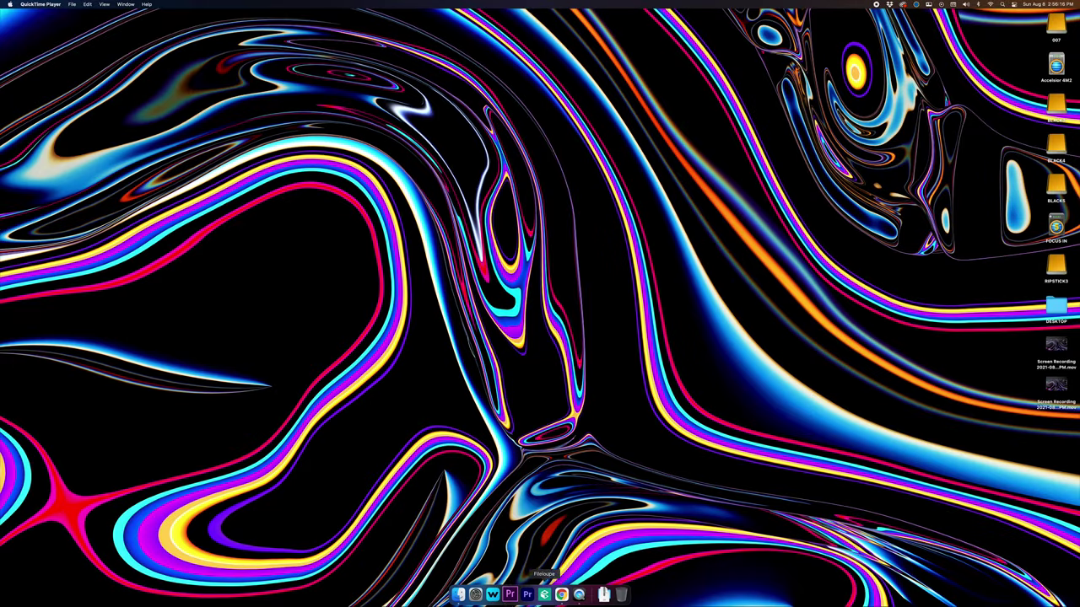
pyautogui.click(493, 595)
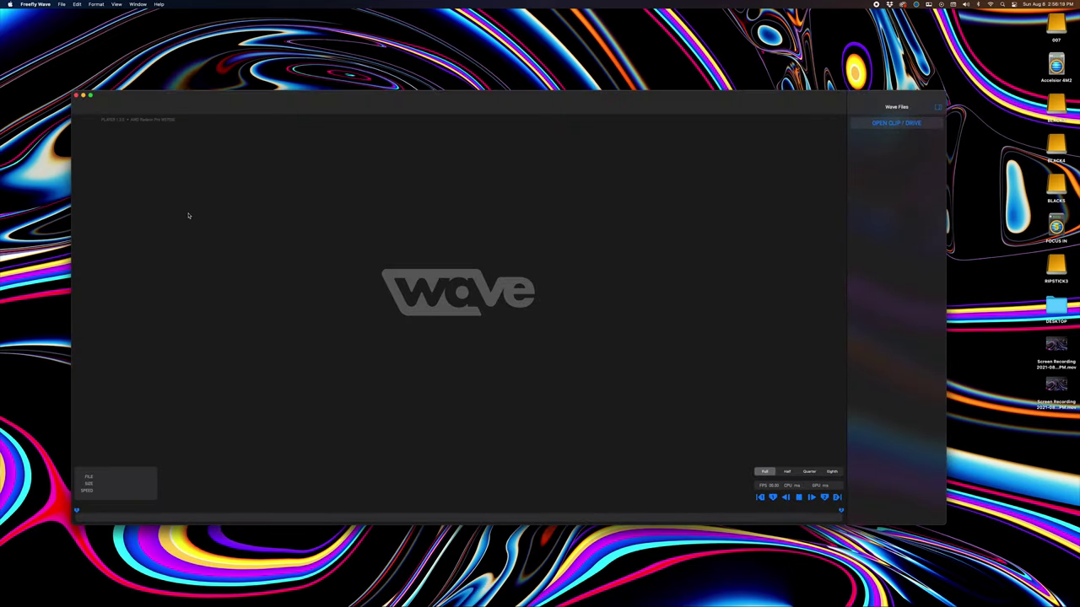
pyautogui.click(90, 95)
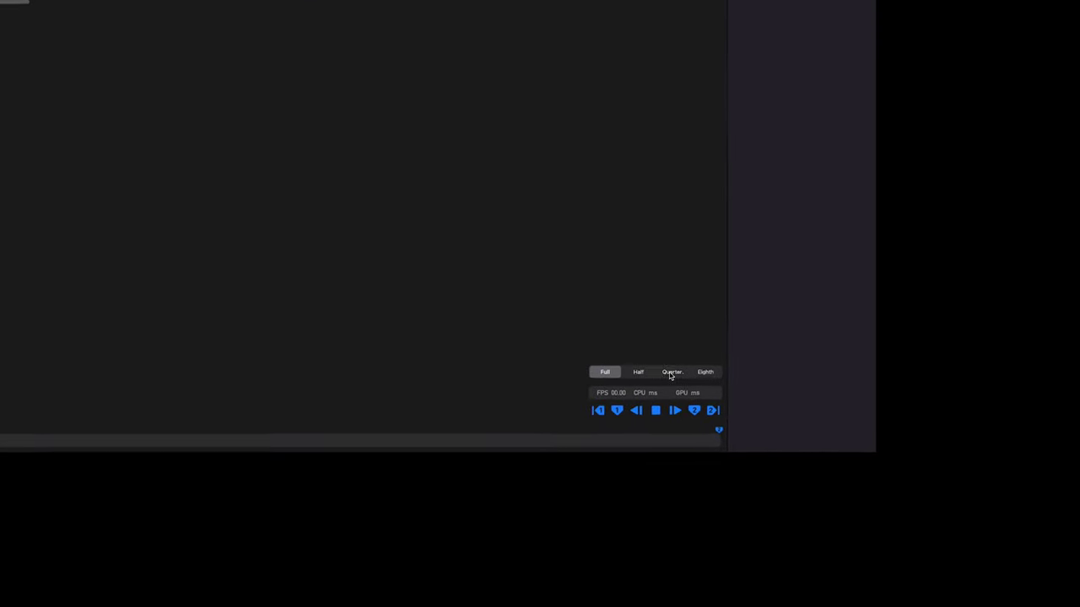
pyautogui.click(614, 334)
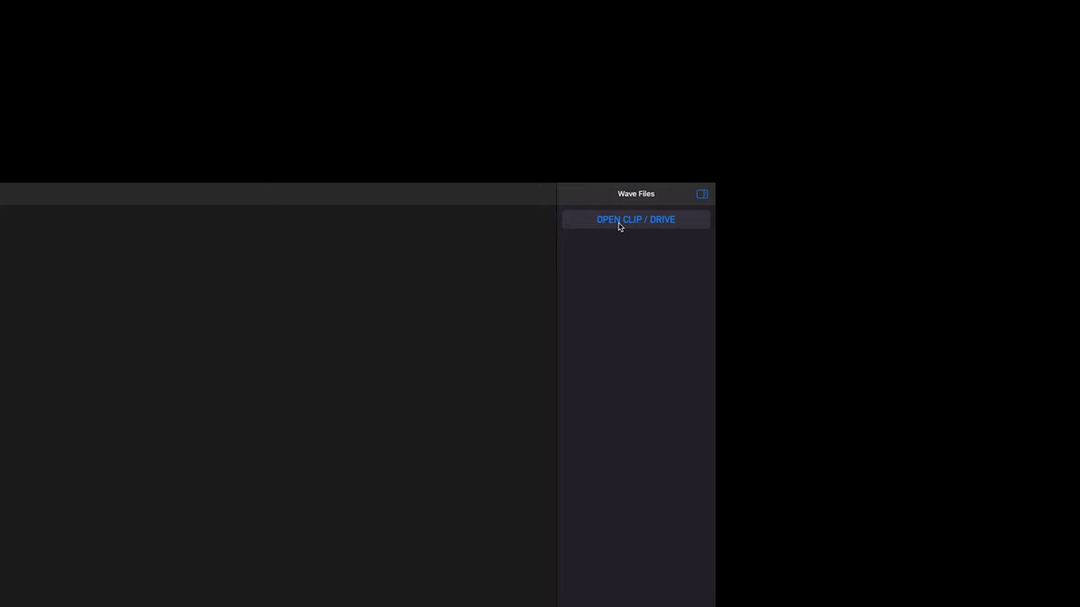
pyautogui.click(619, 226)
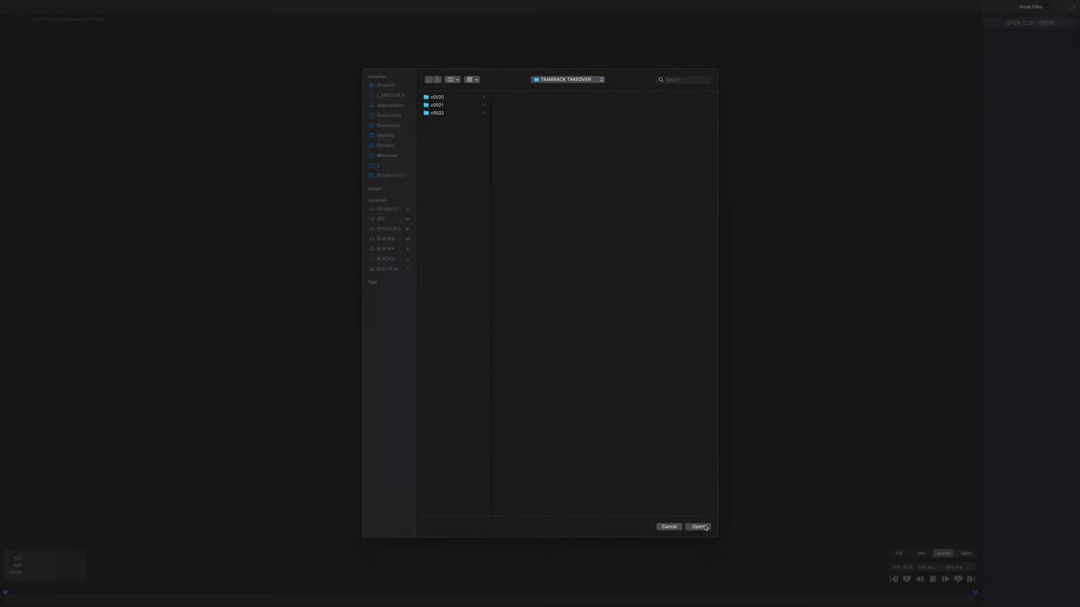
pyautogui.click(705, 527)
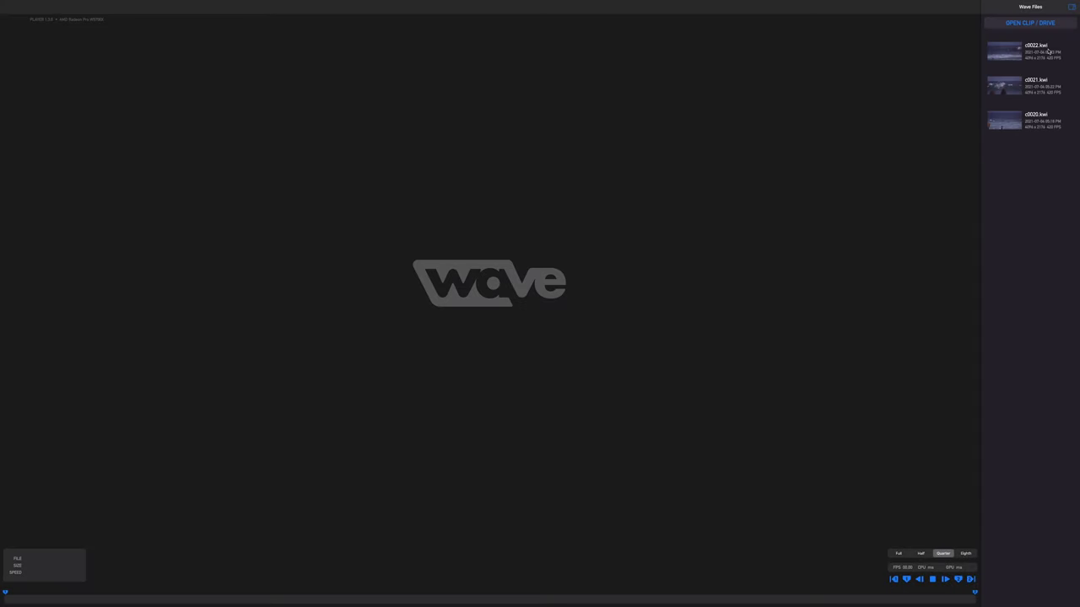
# Open clip c0021, try saturation near 1.62 with slightly more contrast, then reset all sliders
pyautogui.click(1036, 84)
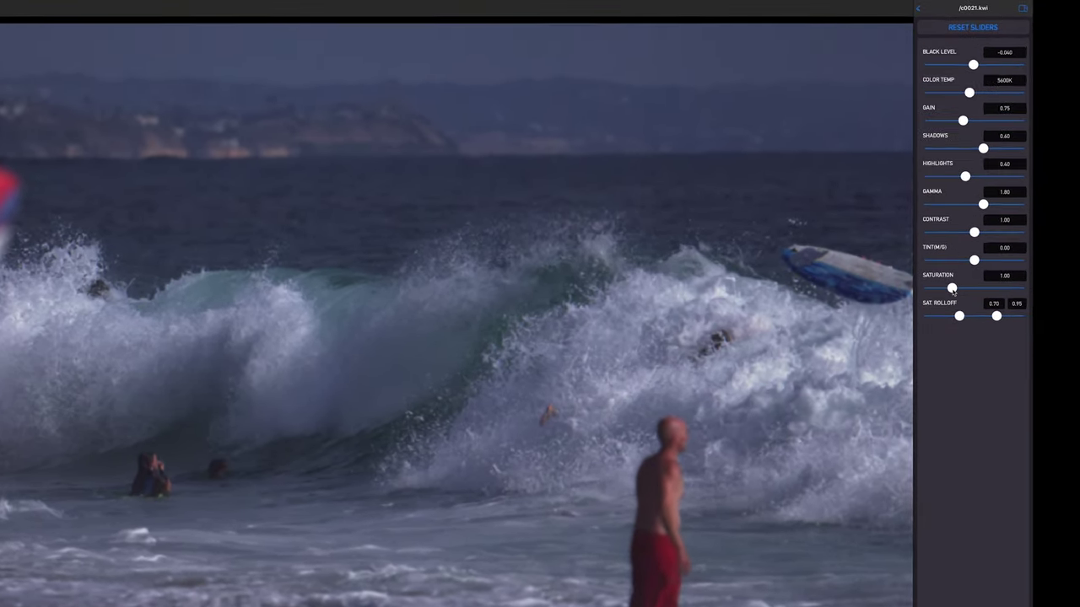
pyautogui.moveTo(984, 262); pyautogui.dragTo(939, 258)
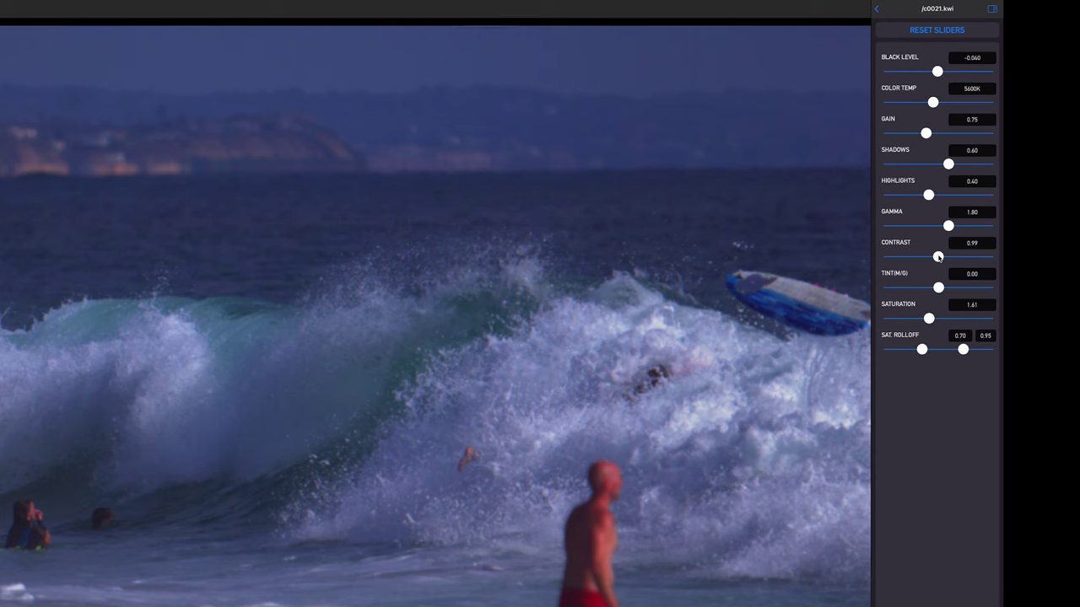
pyautogui.moveTo(940, 258); pyautogui.dragTo(941, 258)
pyautogui.click(944, 33)
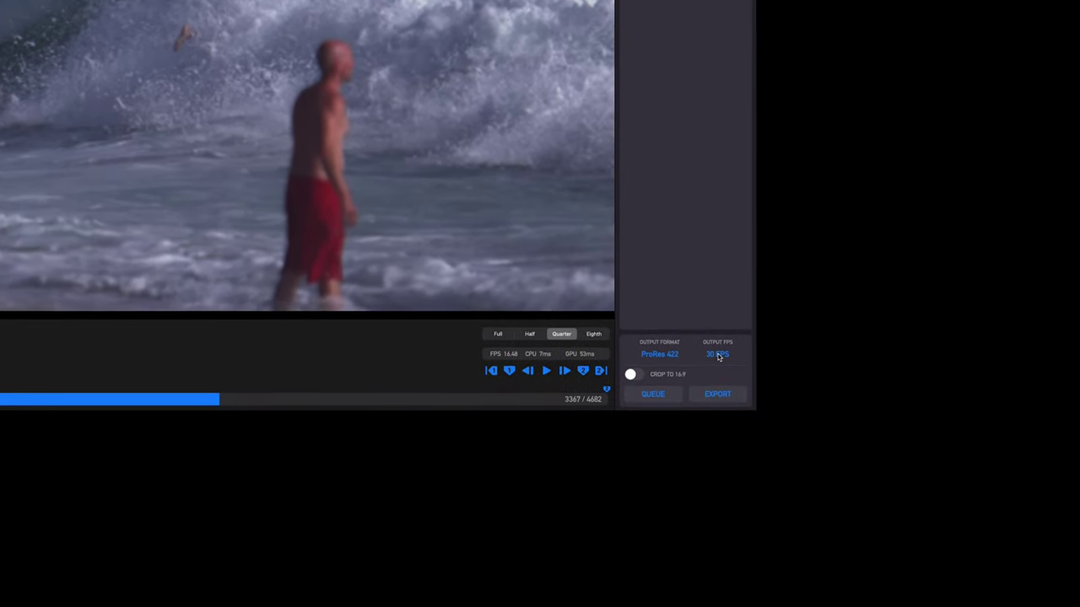
# Set the output to ProRes 422 at 30 FPS and scrub through clip c0021
pyautogui.click(662, 340)
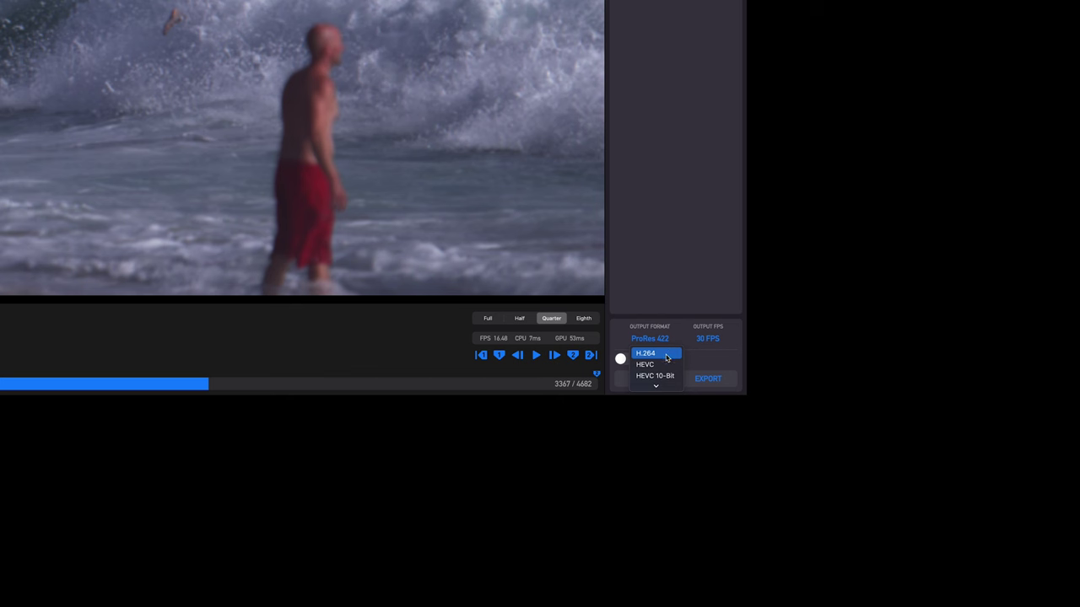
pyautogui.click(657, 372)
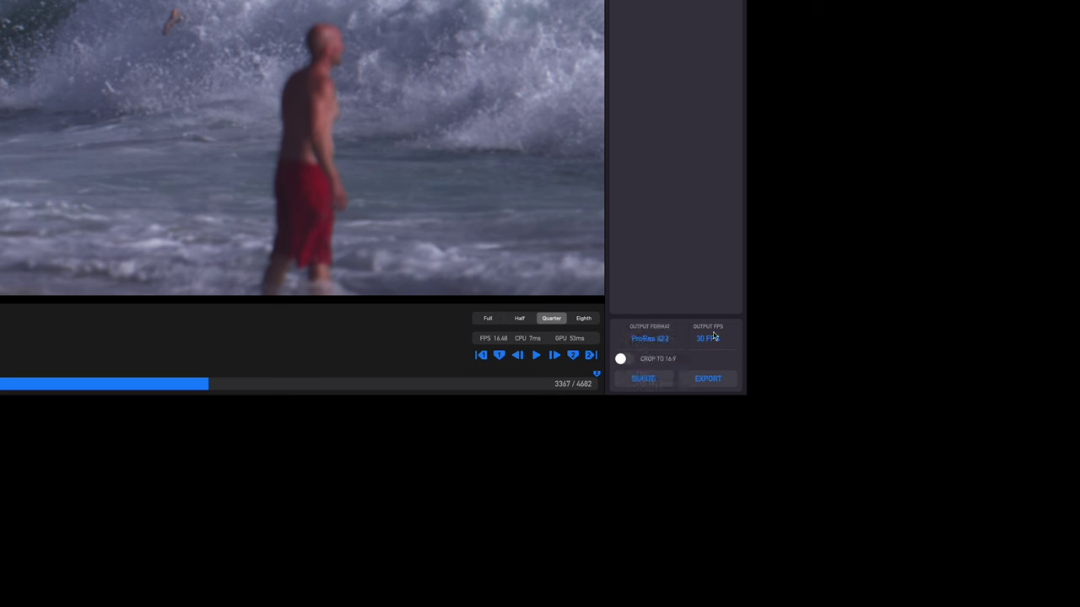
pyautogui.click(707, 339)
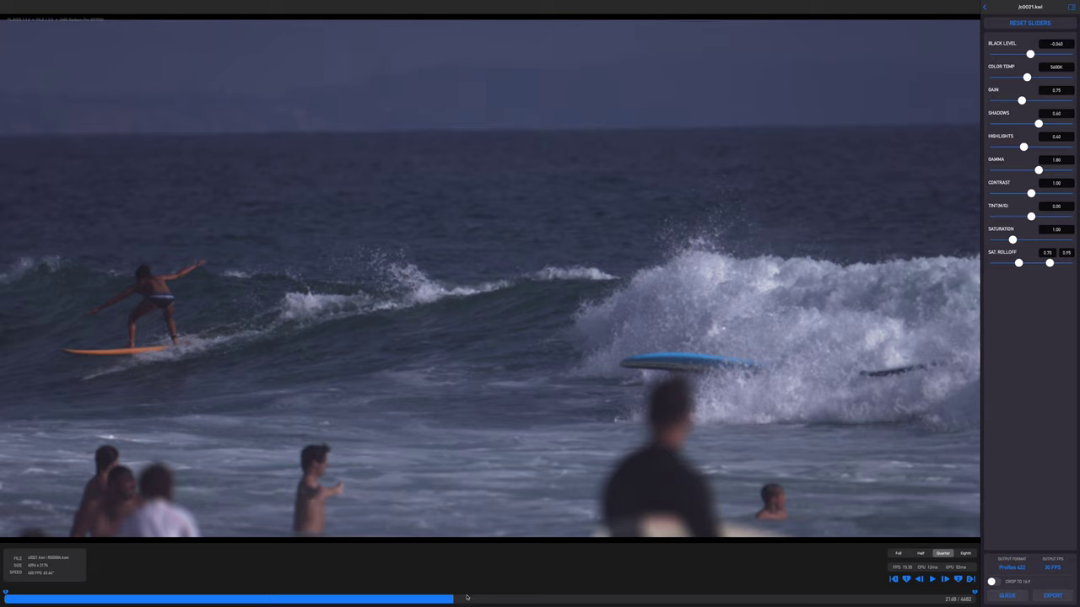
pyautogui.moveTo(466, 598)
pyautogui.mouseDown()
pyautogui.moveTo(490, 600)
pyautogui.moveTo(452, 602)
pyautogui.mouseUp()
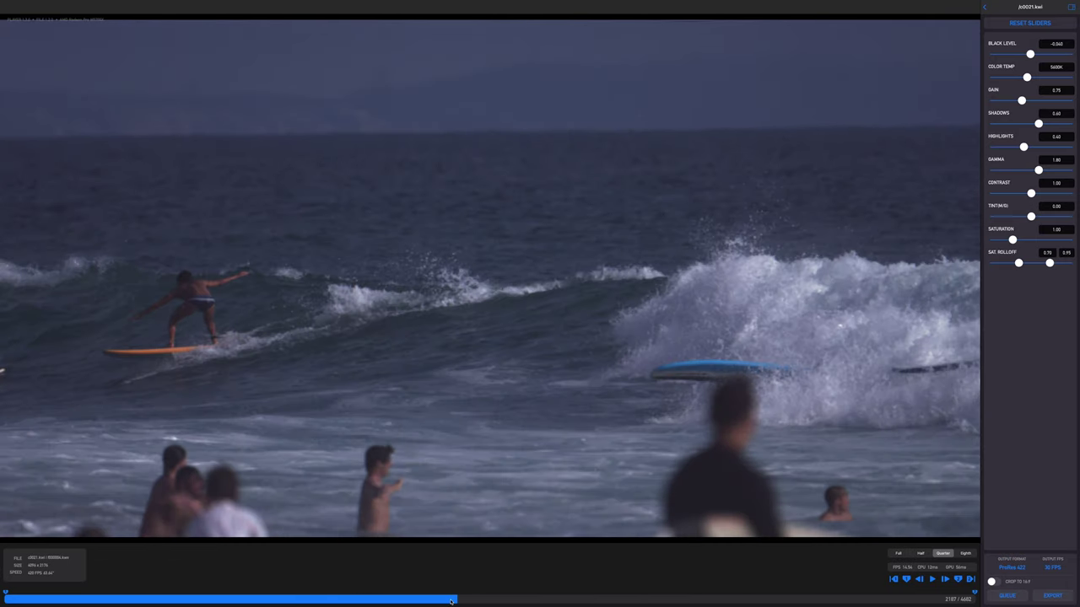
pyautogui.click(694, 599)
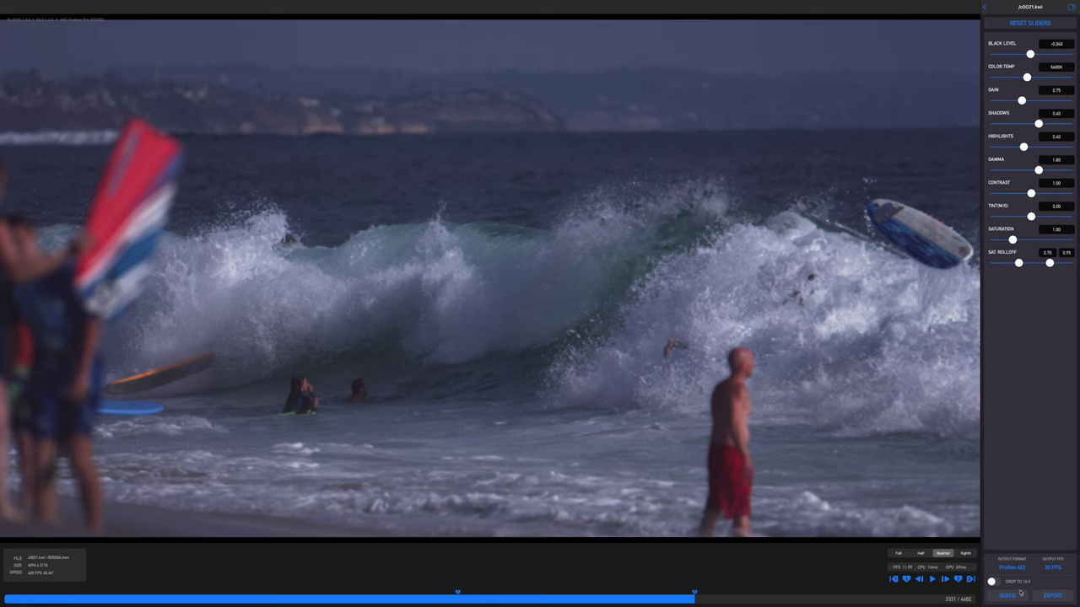
# Queue clip c0021 and export the one queued clip to the chosen destination folder
pyautogui.click(1017, 597)
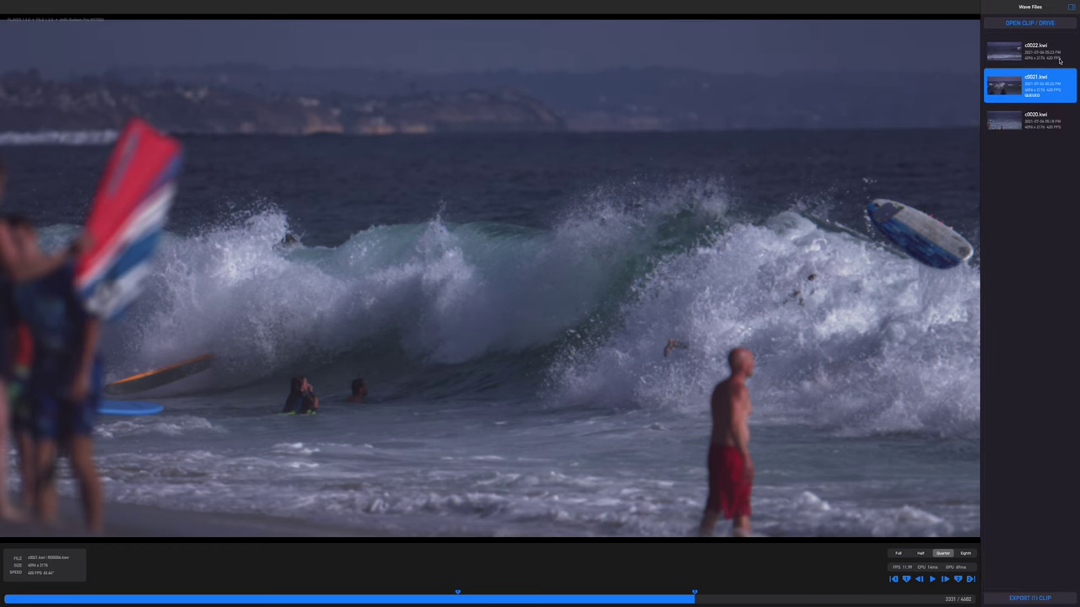
pyautogui.click(1036, 121)
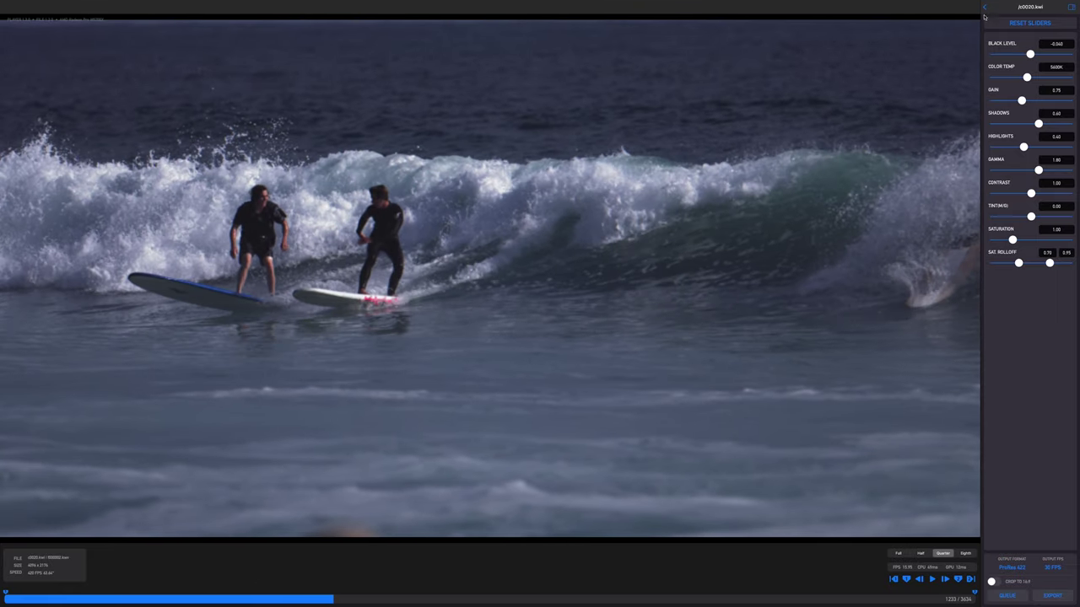
pyautogui.click(983, 8)
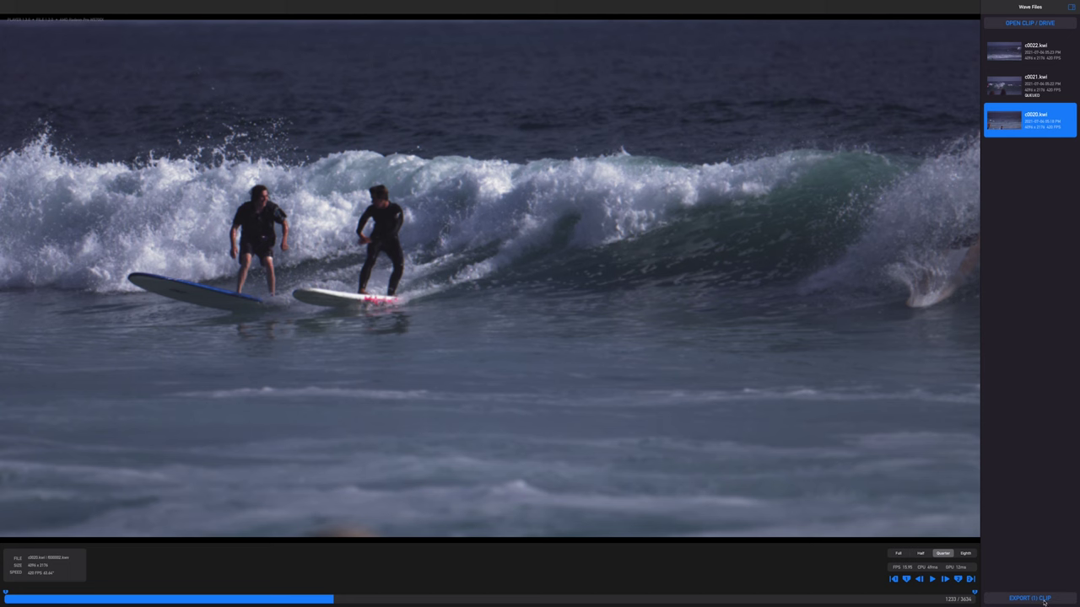
pyautogui.click(1033, 596)
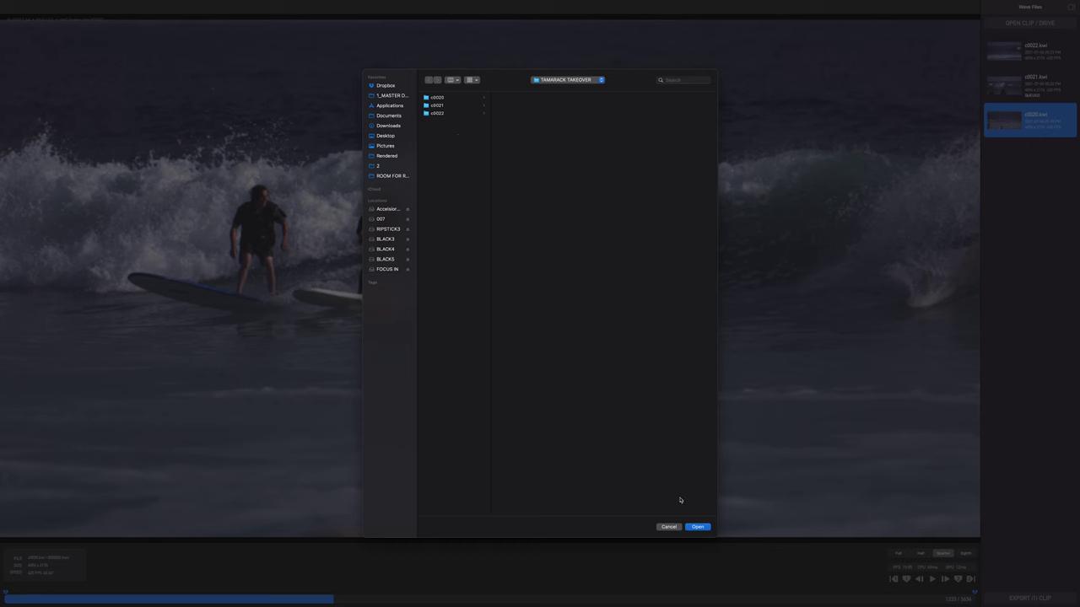
pyautogui.click(697, 527)
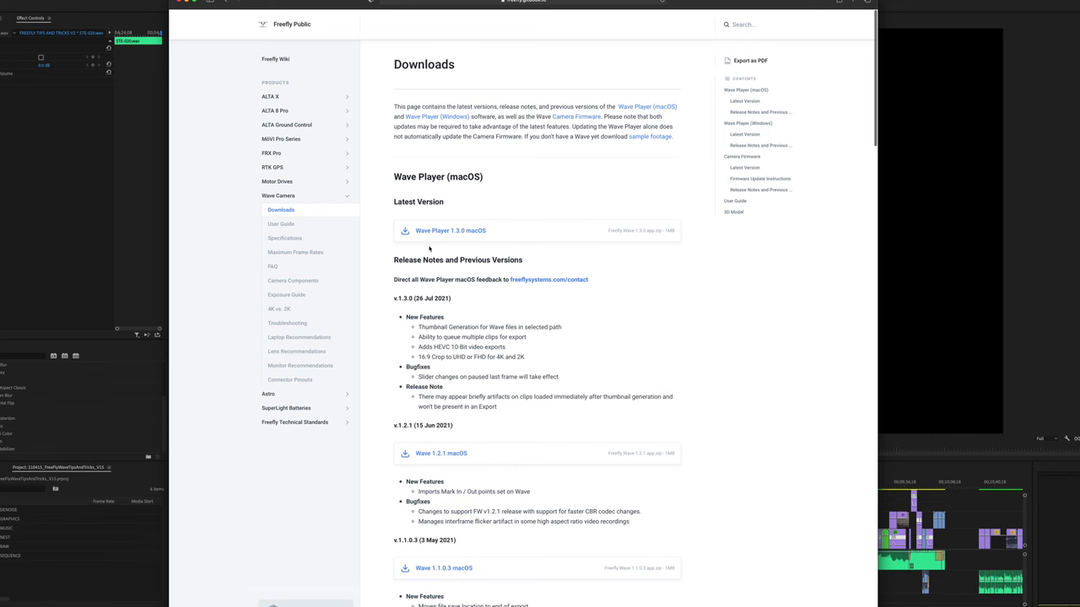
# Scroll the Wave Player downloads page down to the Camera Firmware section
pyautogui.scroll(-15, 487, 238)
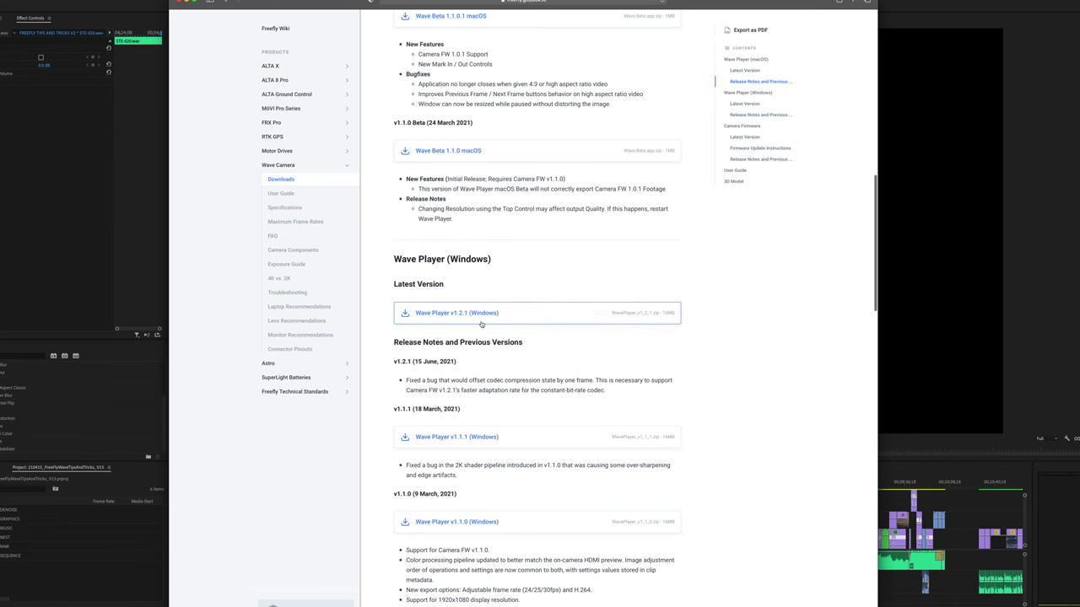
pyautogui.scroll(-10, 500, 324)
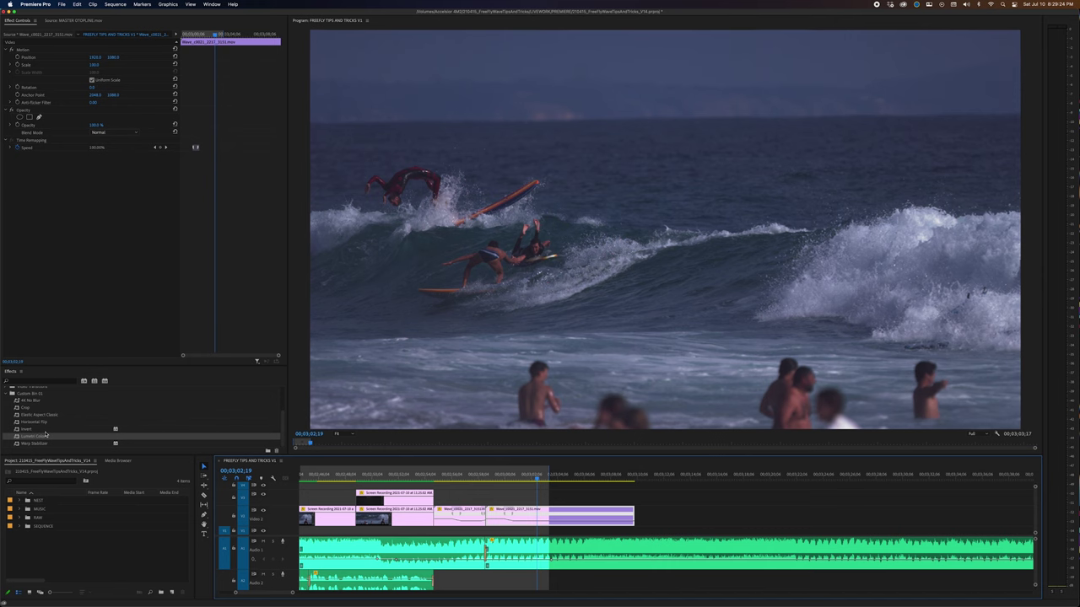
# Apply Lumetri Color to the surf clip, raise the RGB curve and pull the black point in
pyautogui.moveTo(15, 436); pyautogui.dragTo(13, 240)
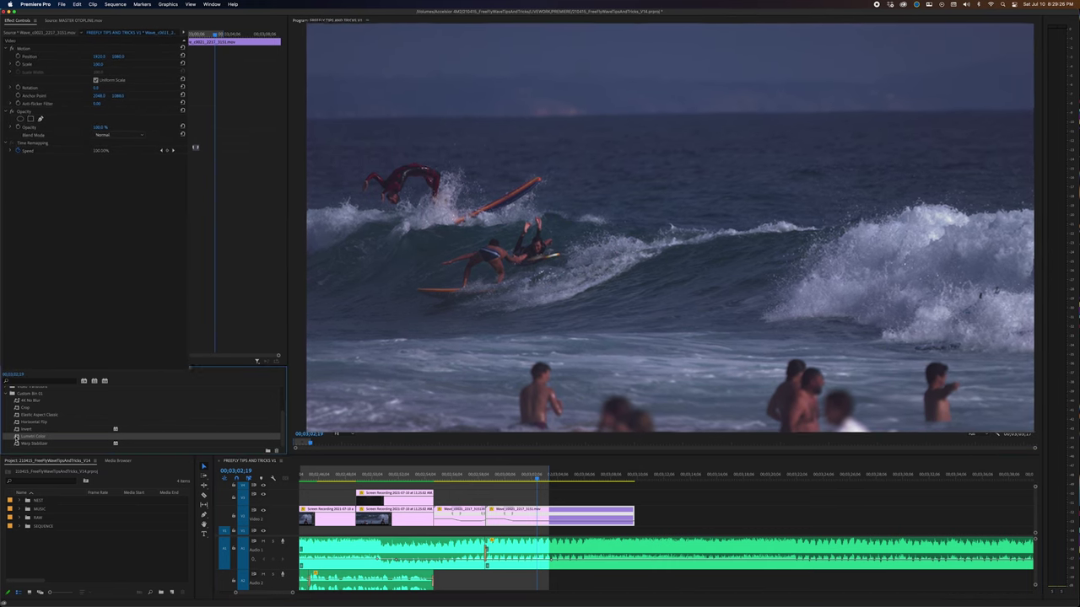
pyautogui.click(13, 235)
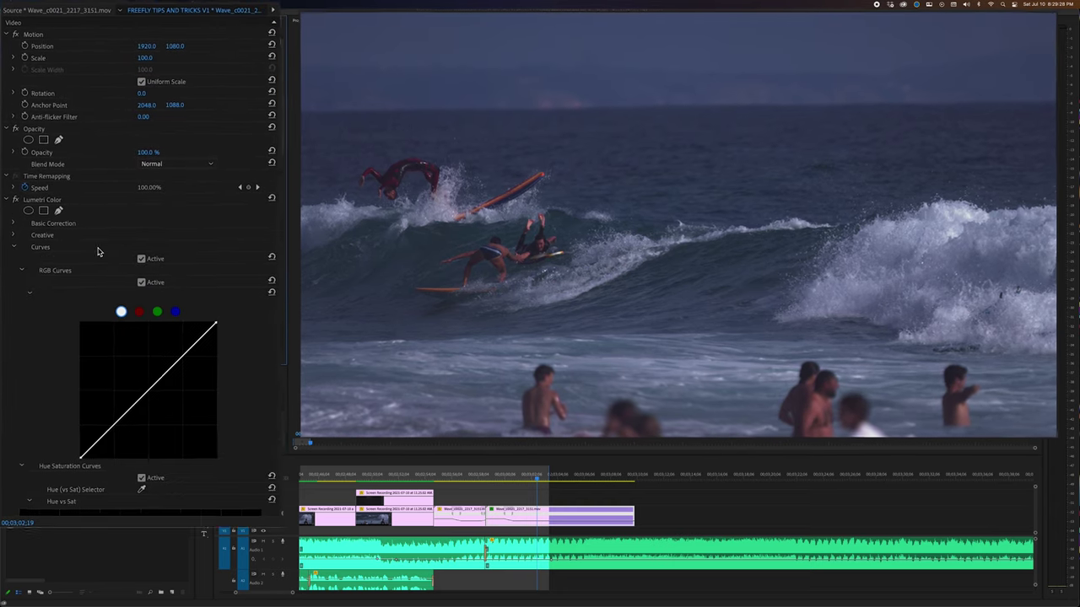
pyautogui.moveTo(163, 324); pyautogui.dragTo(147, 299)
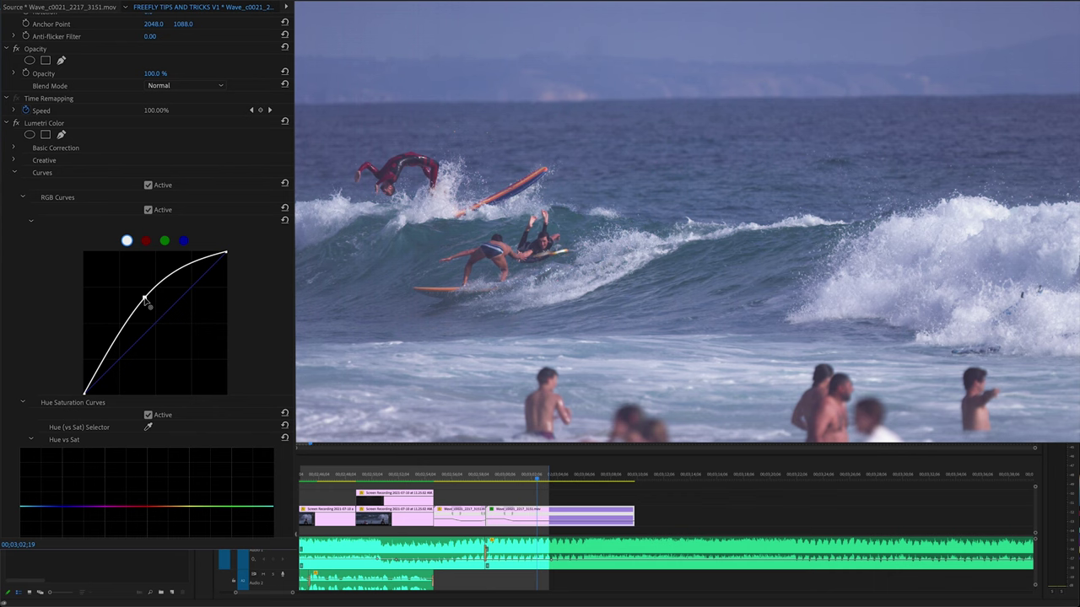
pyautogui.moveTo(86, 397); pyautogui.dragTo(97, 404)
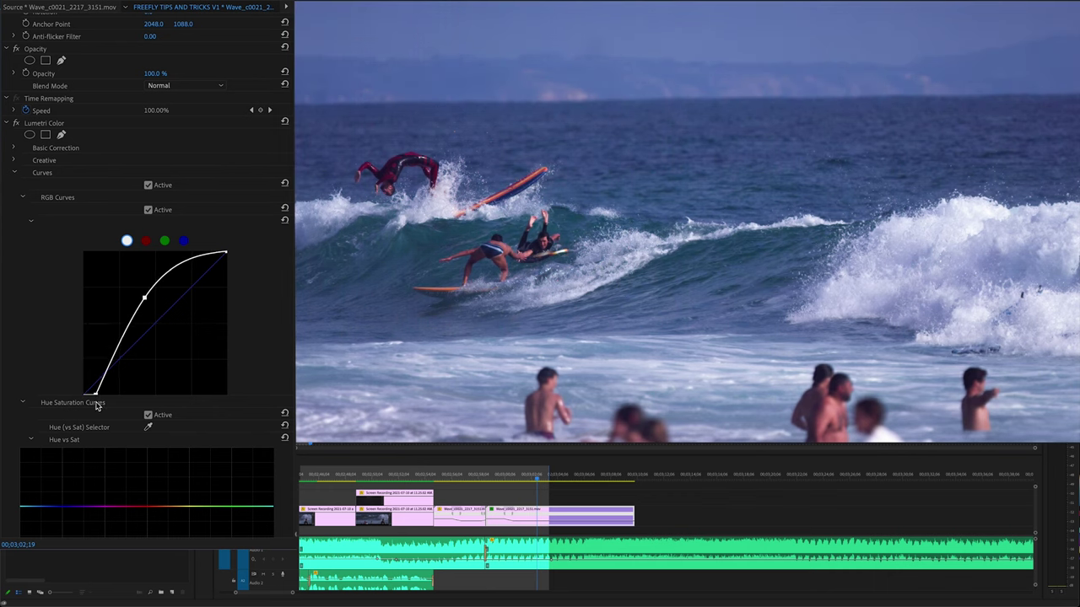
pyautogui.click(14, 149)
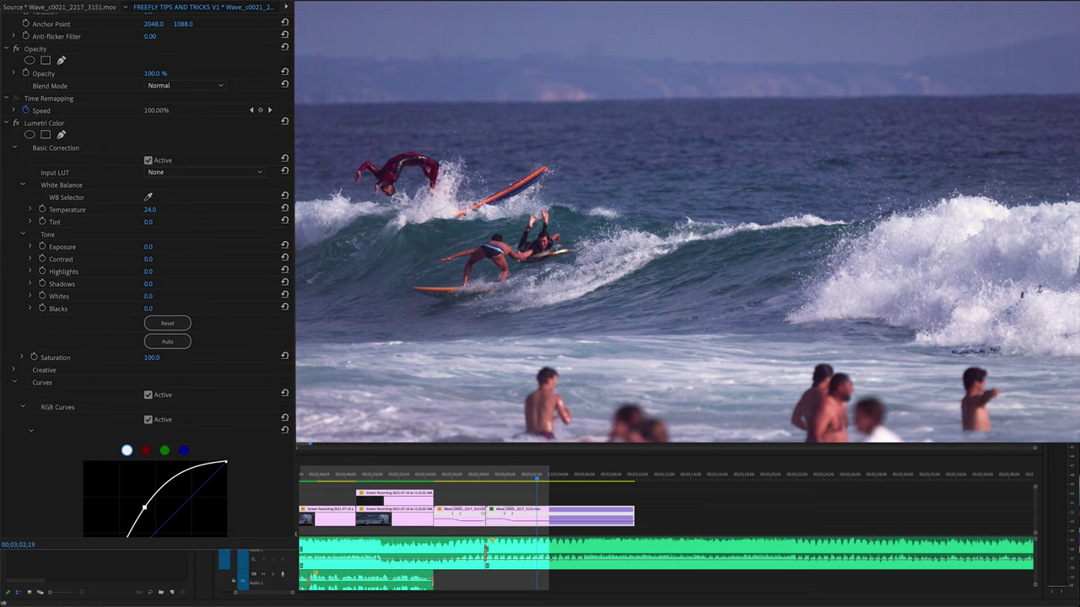
# On the Hue vs Sat curve, lift overall saturation, pin magenta and green, and dip the reds
pyautogui.scroll(-3, 147, 278)
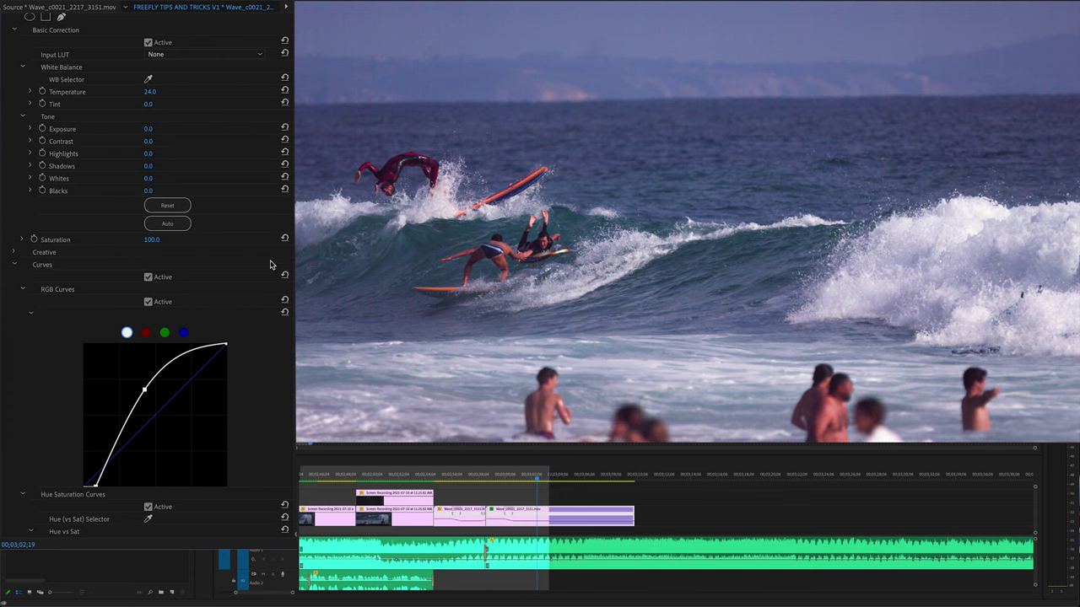
pyautogui.scroll(-3, 270, 265)
pyautogui.scroll(-3, 270, 265)
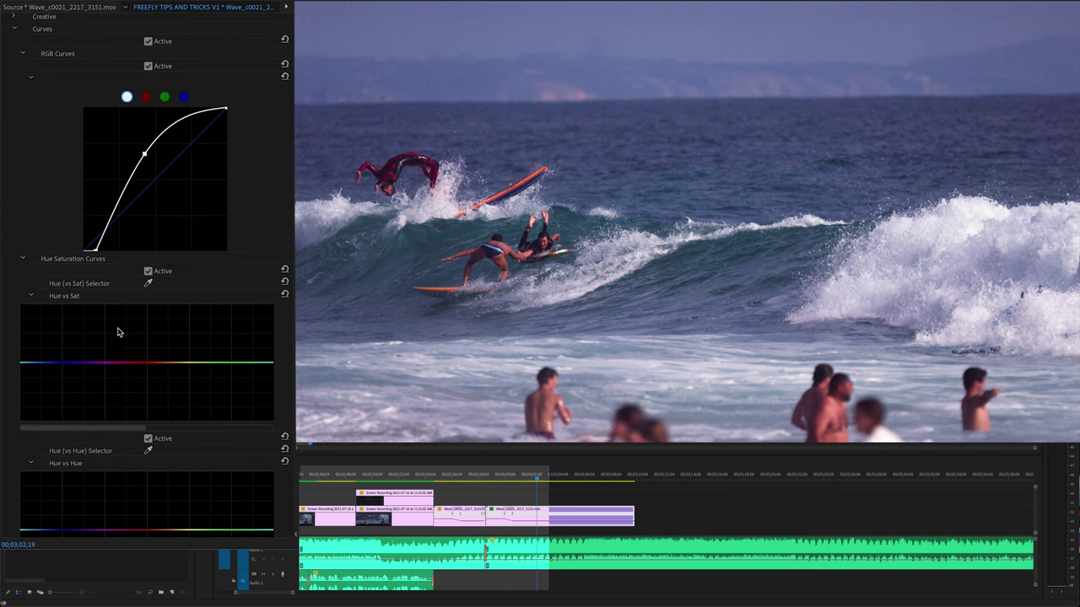
pyautogui.moveTo(155, 365); pyautogui.dragTo(153, 343)
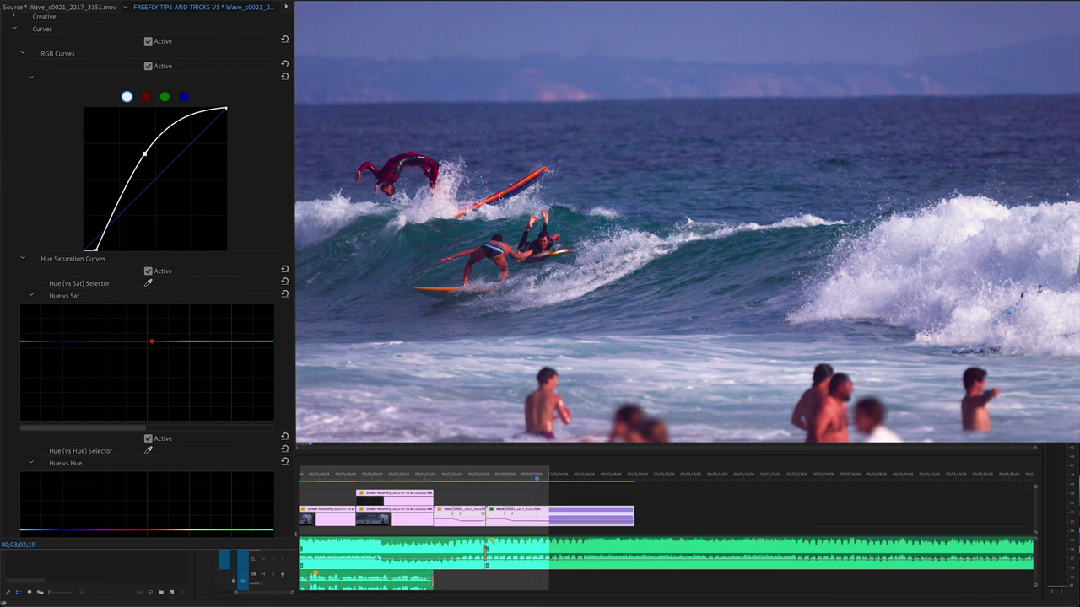
pyautogui.click(115, 342)
pyautogui.click(222, 342)
pyautogui.moveTo(151, 342); pyautogui.dragTo(154, 370)
# Nudge the red Hue vs Sat point upward to refine the red dip
pyautogui.scroll(-2, 154, 271)
pyautogui.moveTo(155, 325); pyautogui.dragTo(157, 311)
pyautogui.scroll(-14, 157, 310)
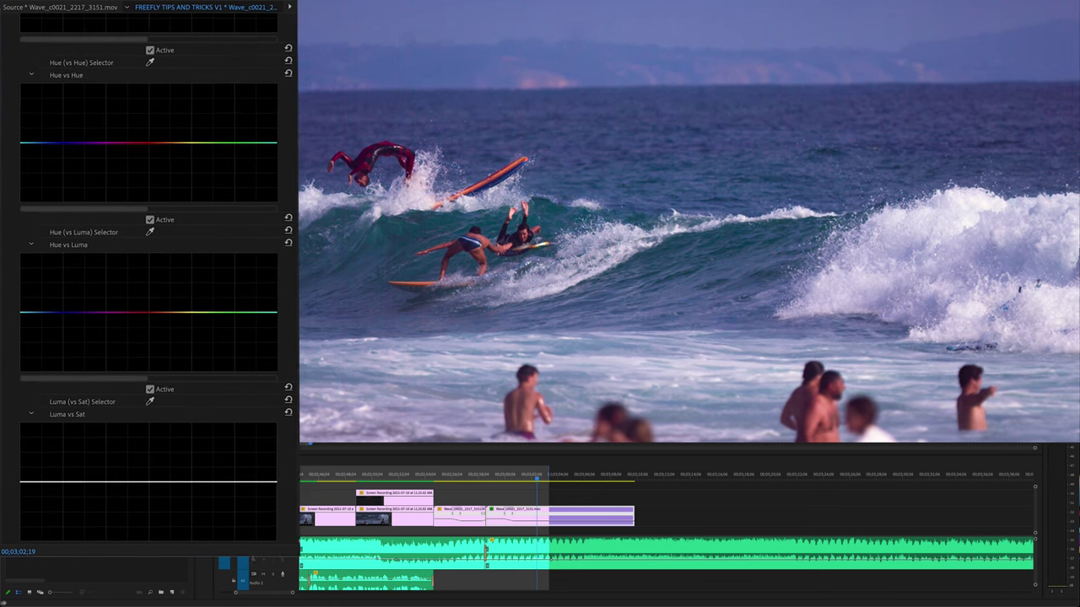
pyautogui.scroll(-2, 148, 303)
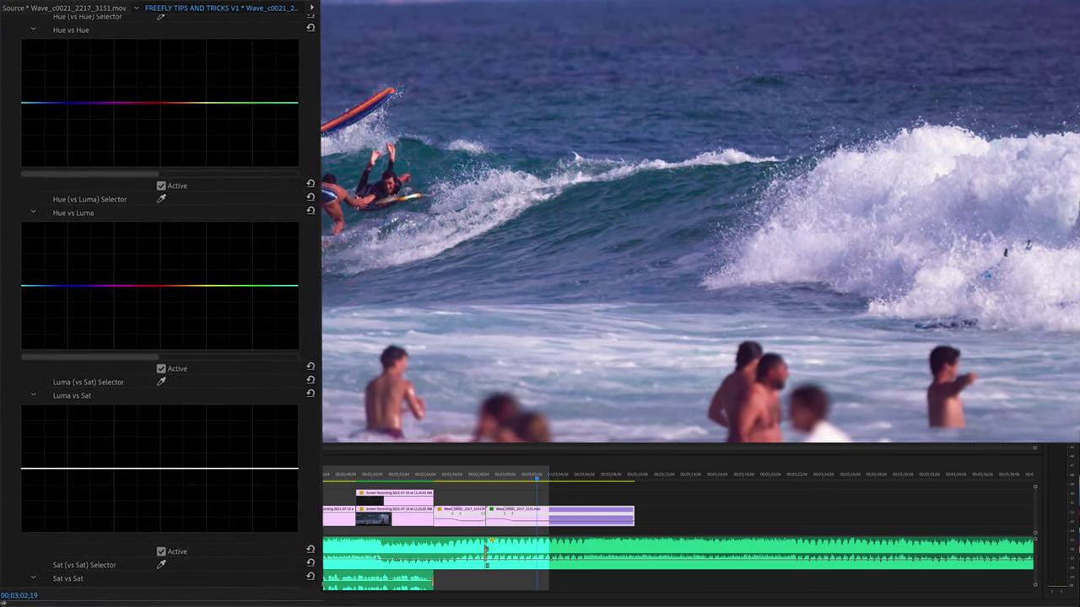
pyautogui.scroll(-7, 156, 304)
pyautogui.scroll(-1, 272, 301)
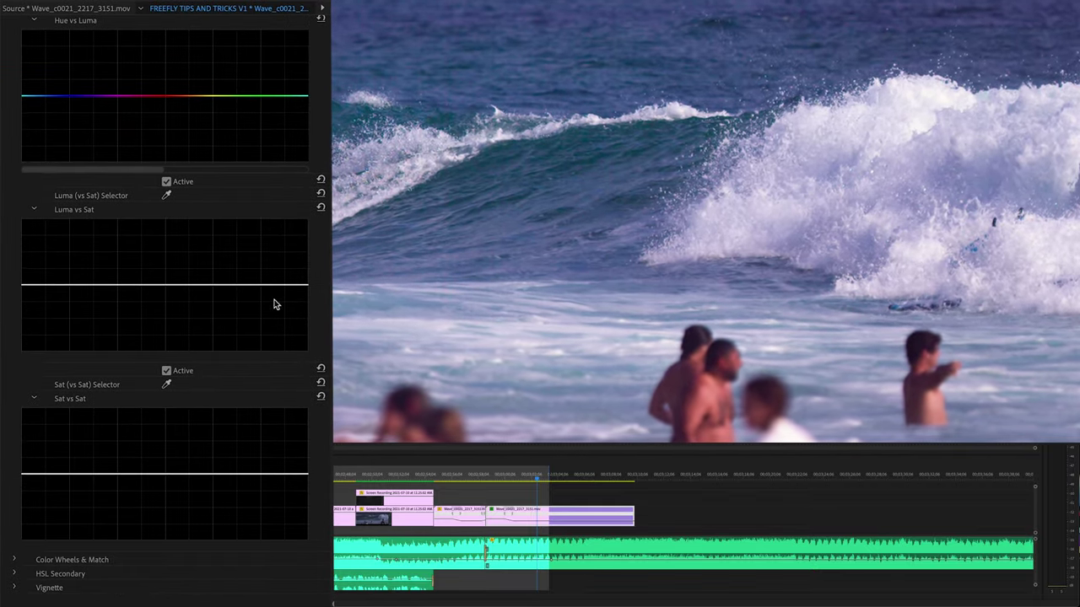
# Try desaturating highlights on Luma vs Sat, reset it flat, and expand Color Wheels & Match
pyautogui.click(210, 285)
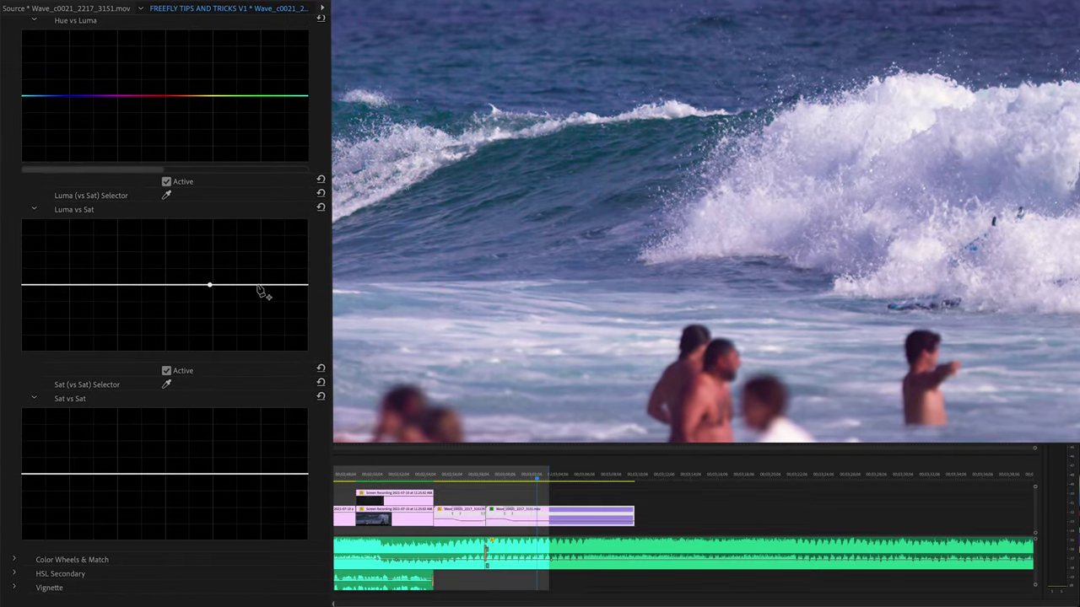
pyautogui.click(279, 286)
pyautogui.moveTo(284, 300); pyautogui.dragTo(300, 365)
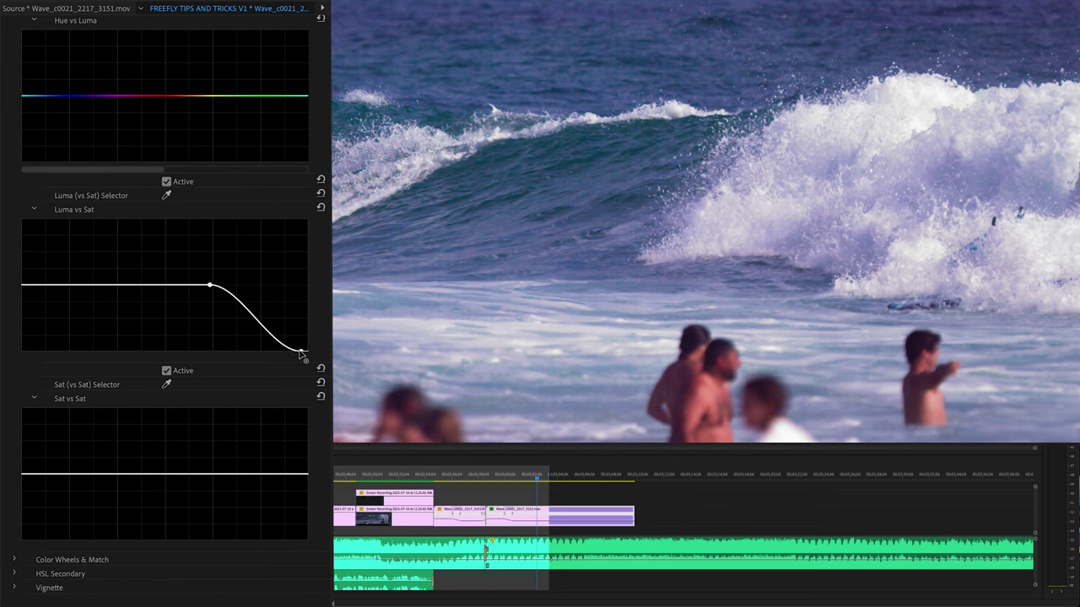
pyautogui.click(320, 207)
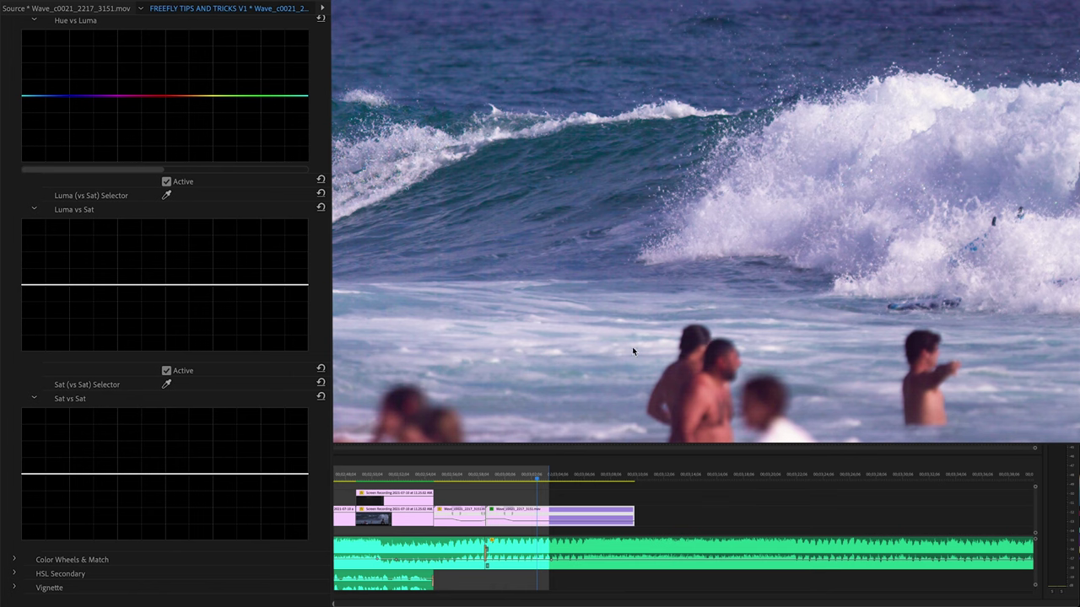
pyautogui.click(13, 559)
pyautogui.scroll(-5, 109, 295)
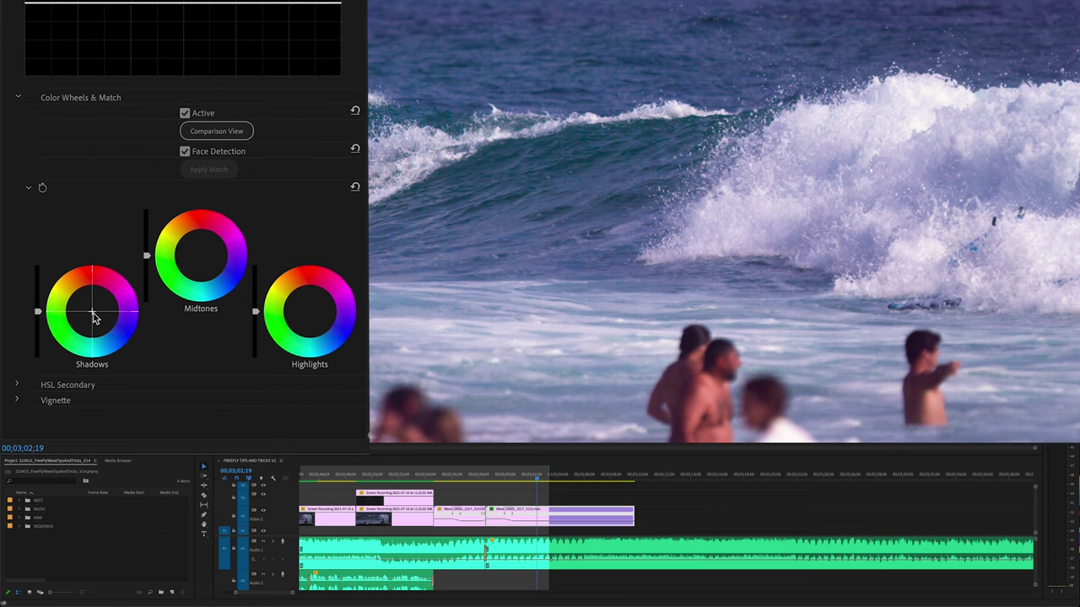
# Select the Shadows colour wheel, leaving all three wheels at their centred defaults
pyautogui.click(95, 318)
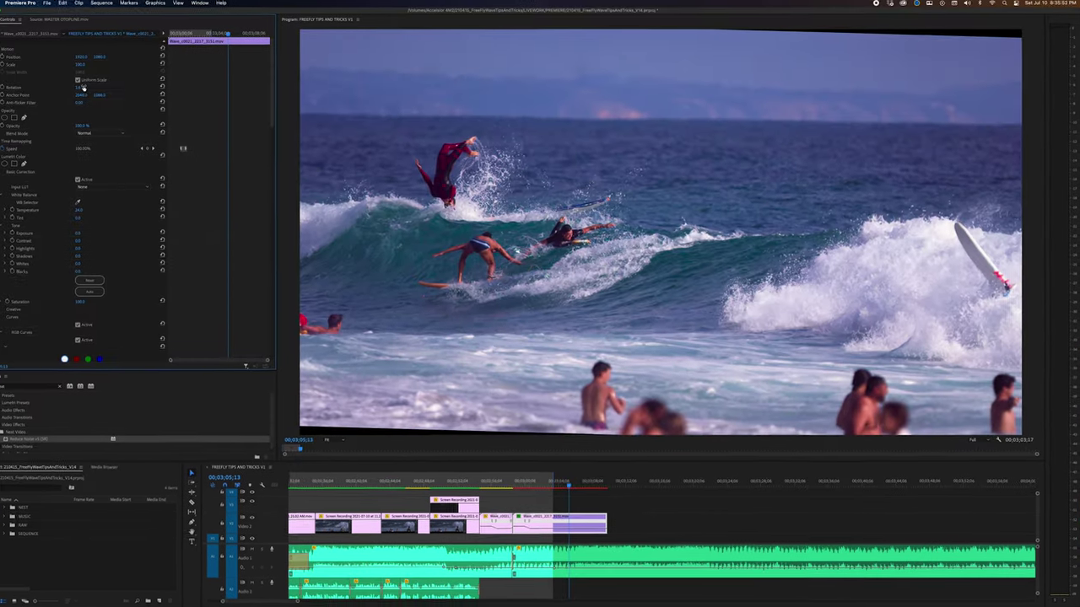